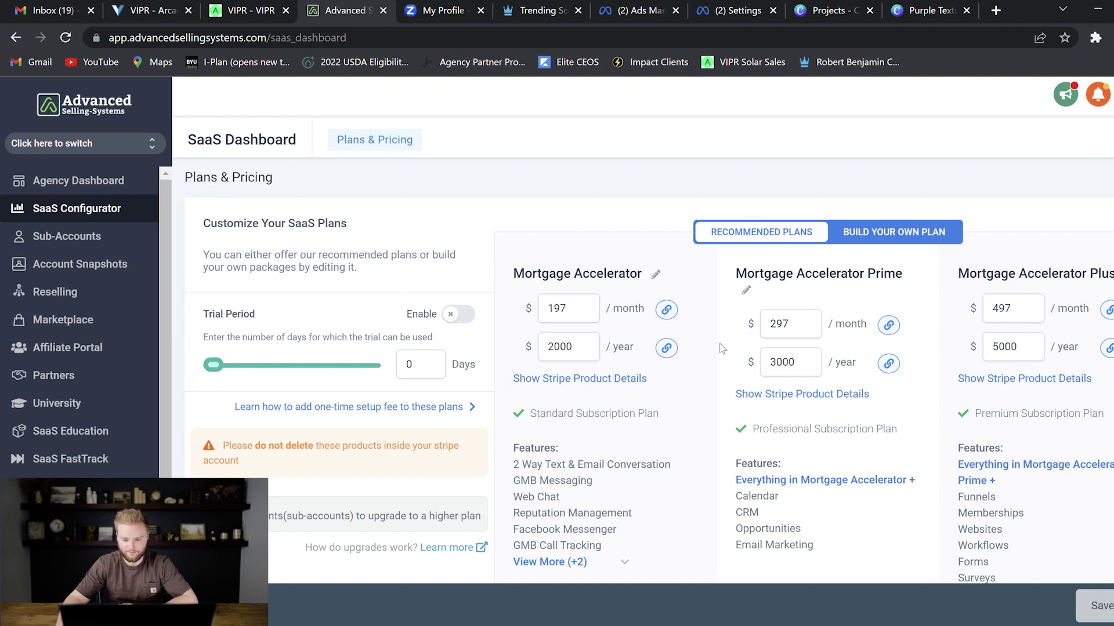
# Step: Scroll the Plans & Pricing page to view the Mortgage Accelerator, Prime and Plus plans
pyautogui.scroll(-1, 529, 274)
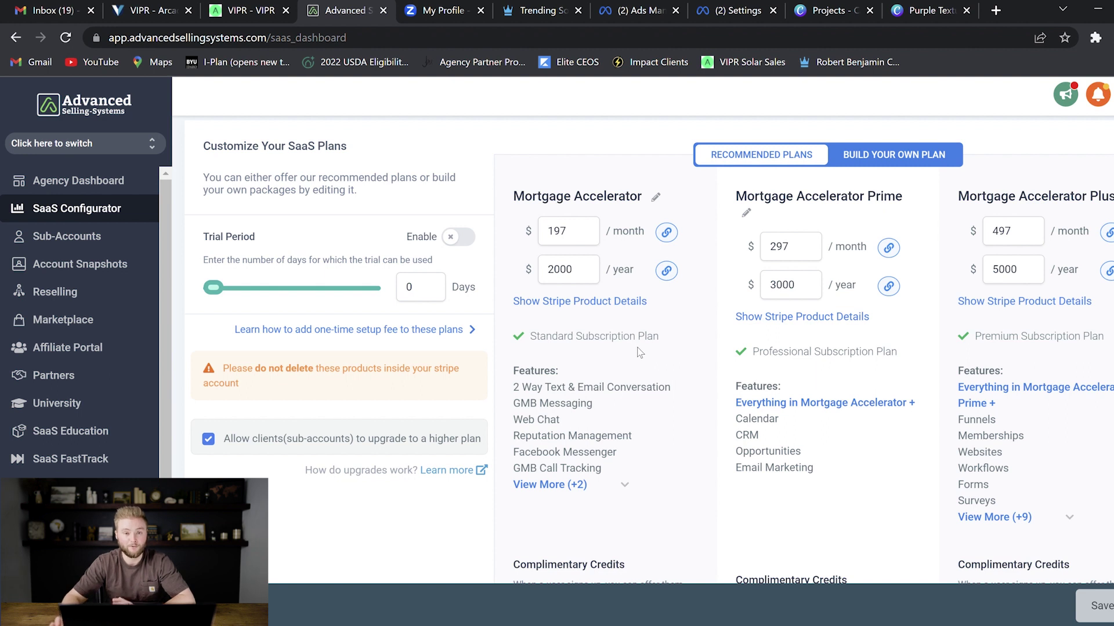
# Step: Replace the Plus plan's $497 monthly price with 1000
pyautogui.doubleClick(1005, 235)
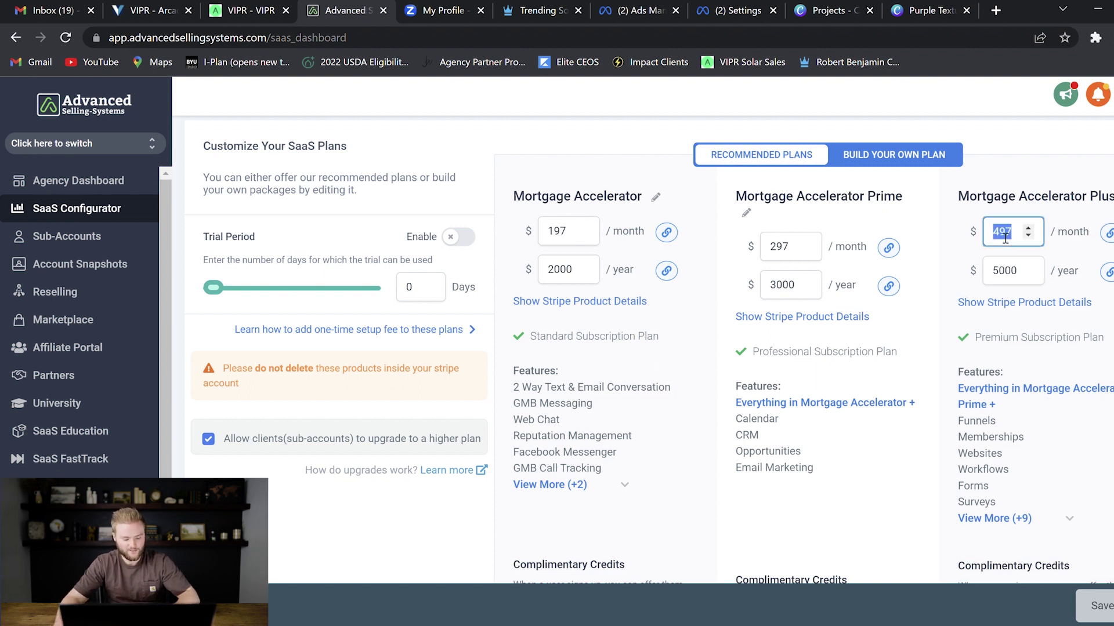
pyautogui.write('1000')
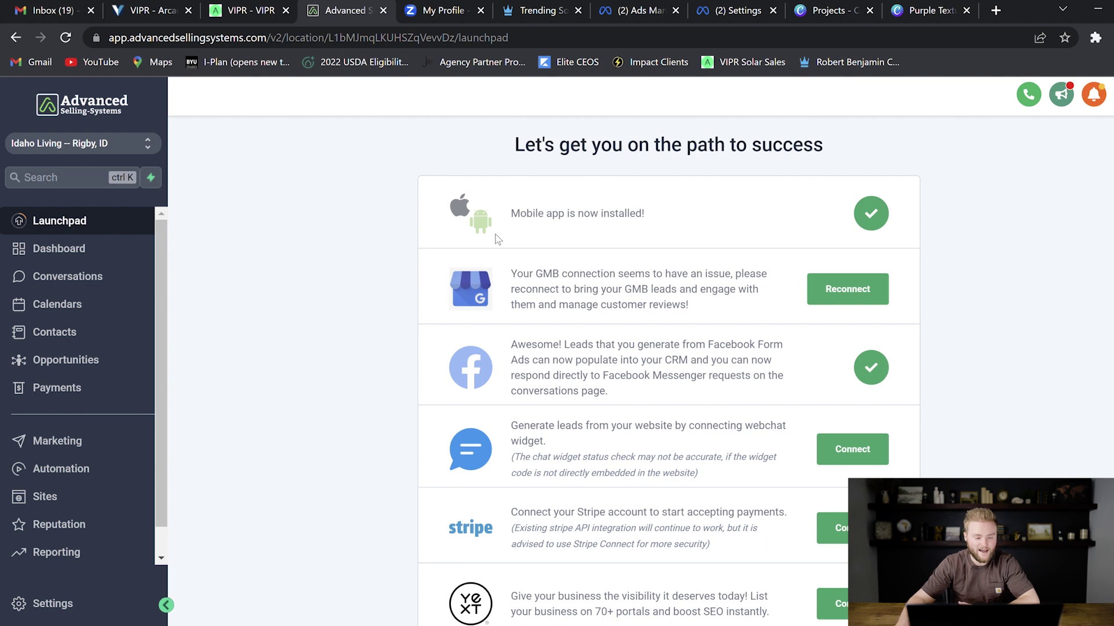
# Step: Browse the sub-account's Dashboard and Conversations, then open its Contacts list
pyautogui.click(64, 249)
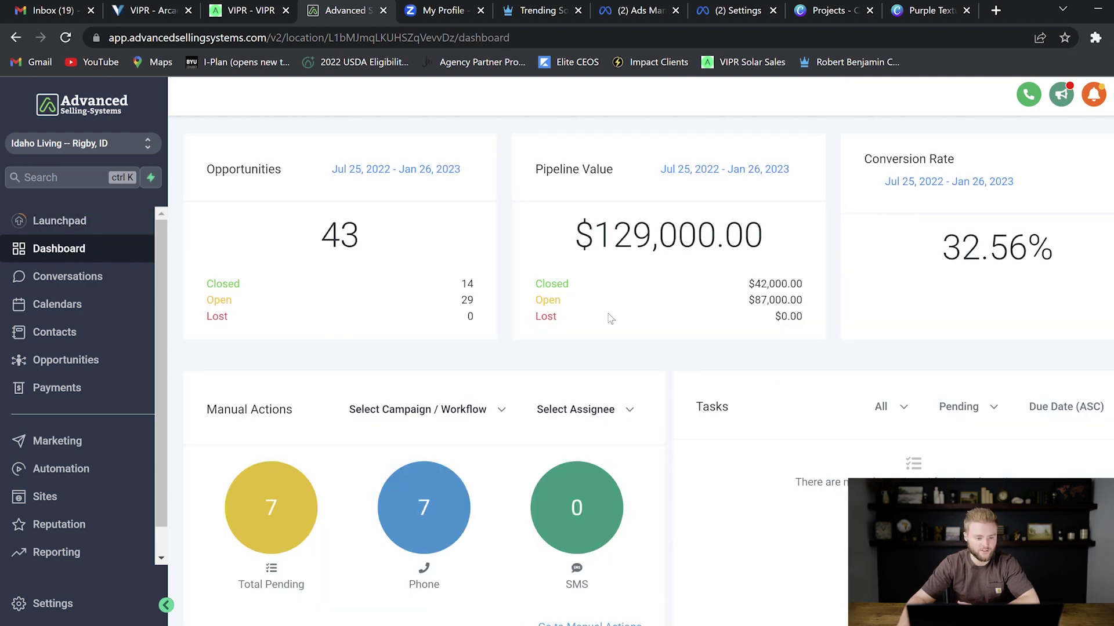
pyautogui.click(68, 277)
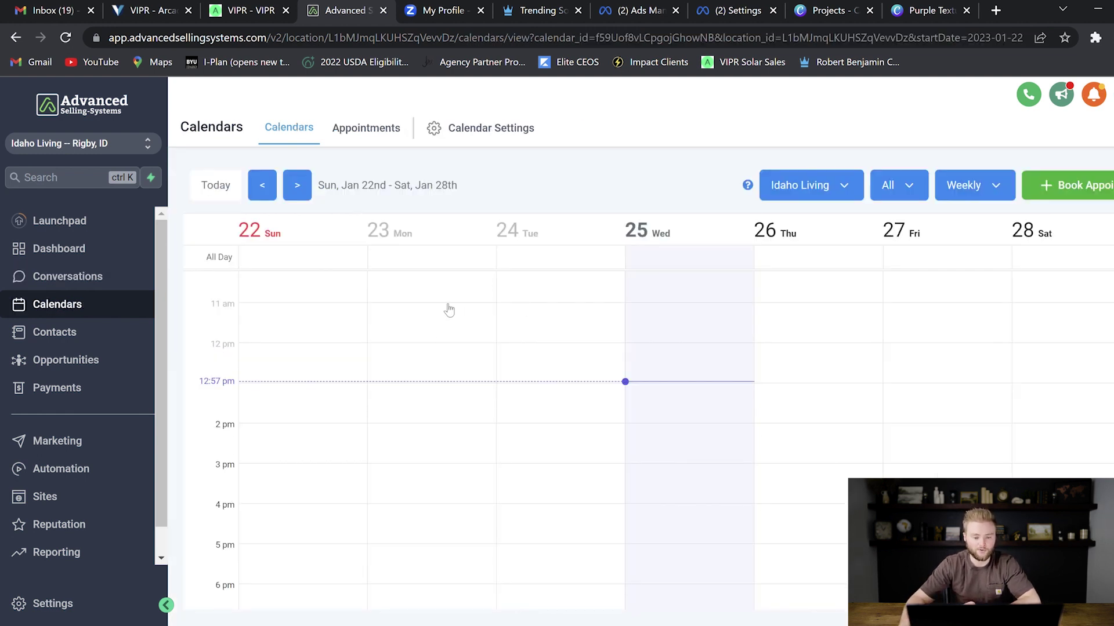
pyautogui.click(107, 334)
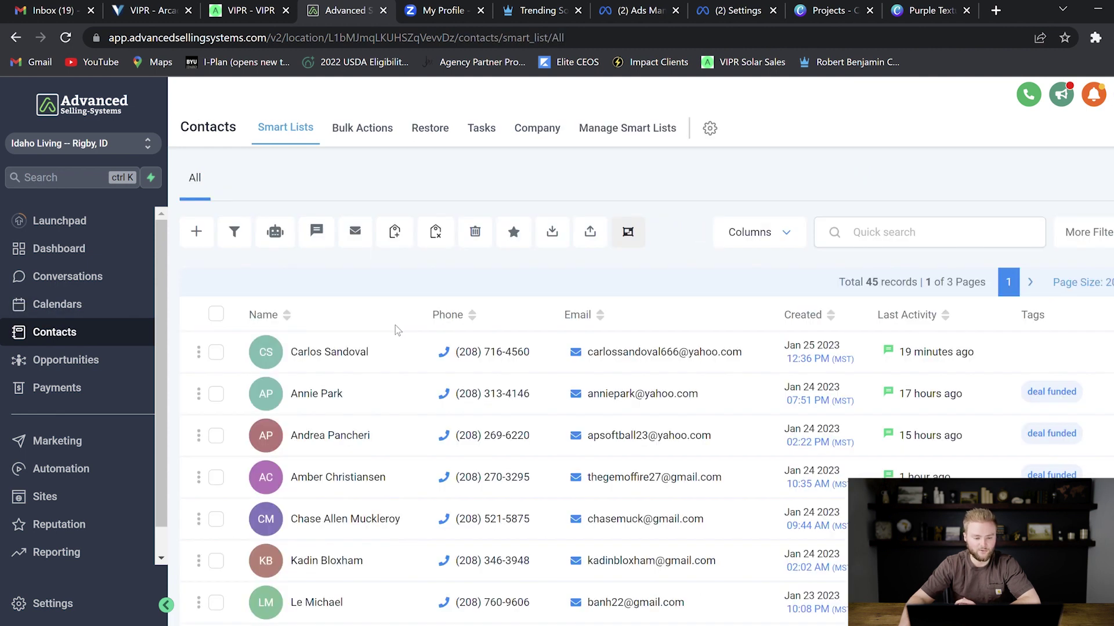
# Step: Scroll through the 45 contacts, then bring up the Opportunities pipeline board
pyautogui.scroll(-1, 397, 330)
pyautogui.scroll(-1, 351, 285)
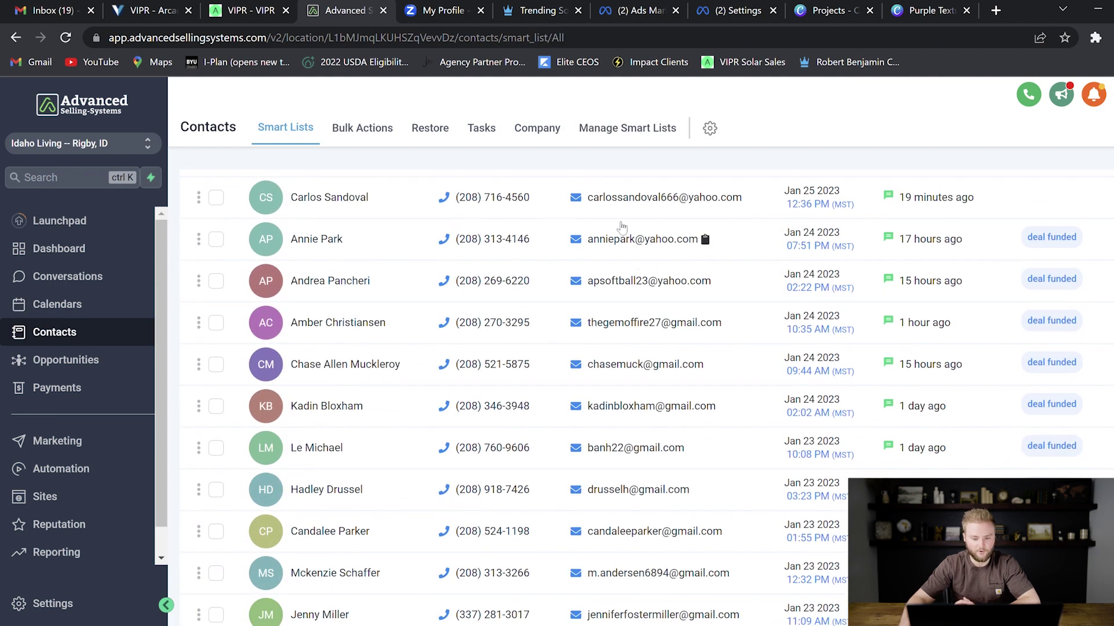
pyautogui.scroll(-1, 621, 226)
pyautogui.scroll(2, 731, 256)
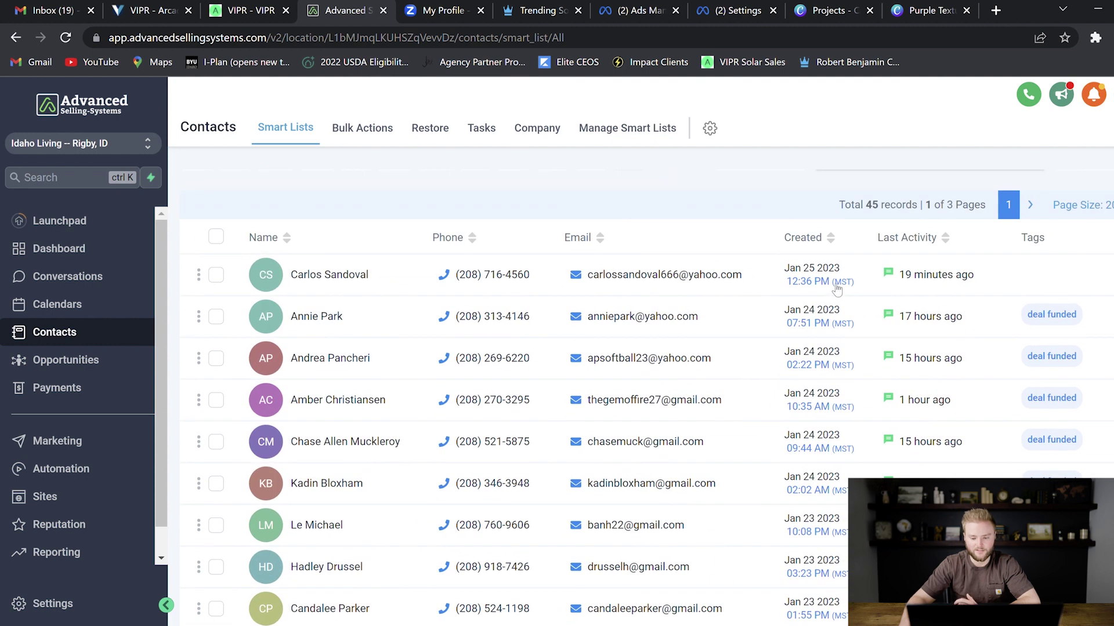
pyautogui.scroll(-3, 609, 311)
pyautogui.click(81, 361)
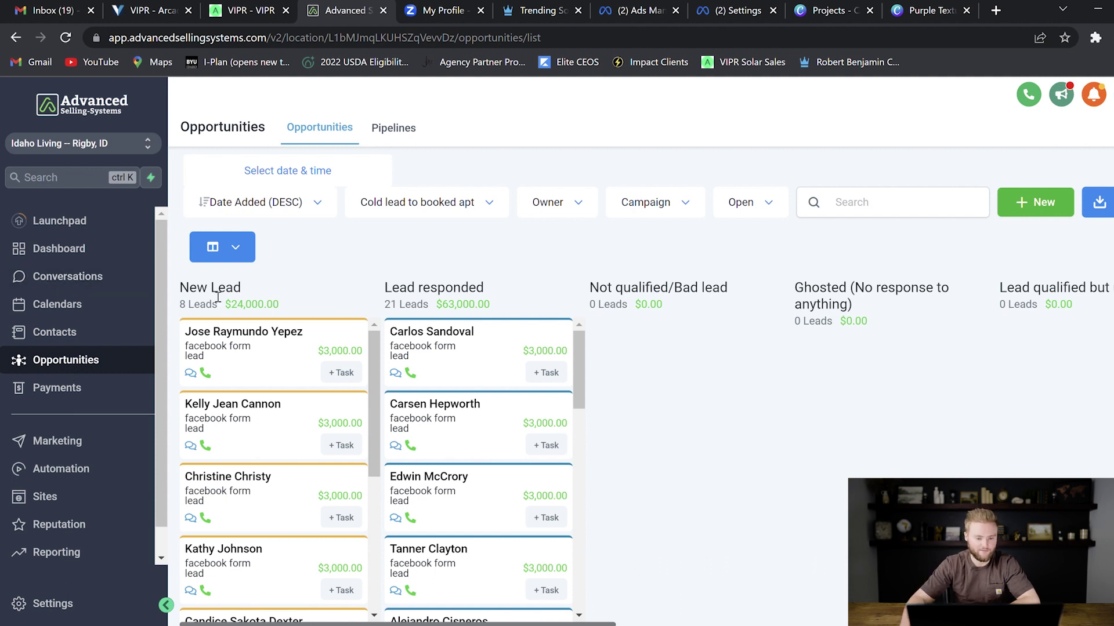
# Step: Drag a New Lead card toward Lead responded, then view invoices and the social planner
pyautogui.moveTo(313, 348); pyautogui.dragTo(292, 354)
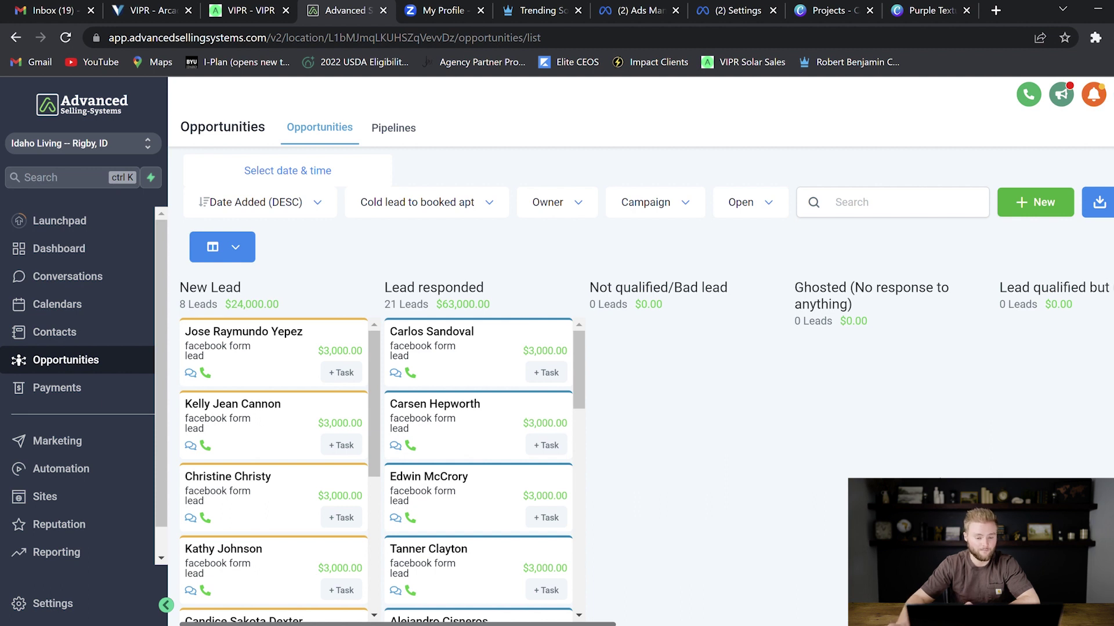
pyautogui.click(82, 389)
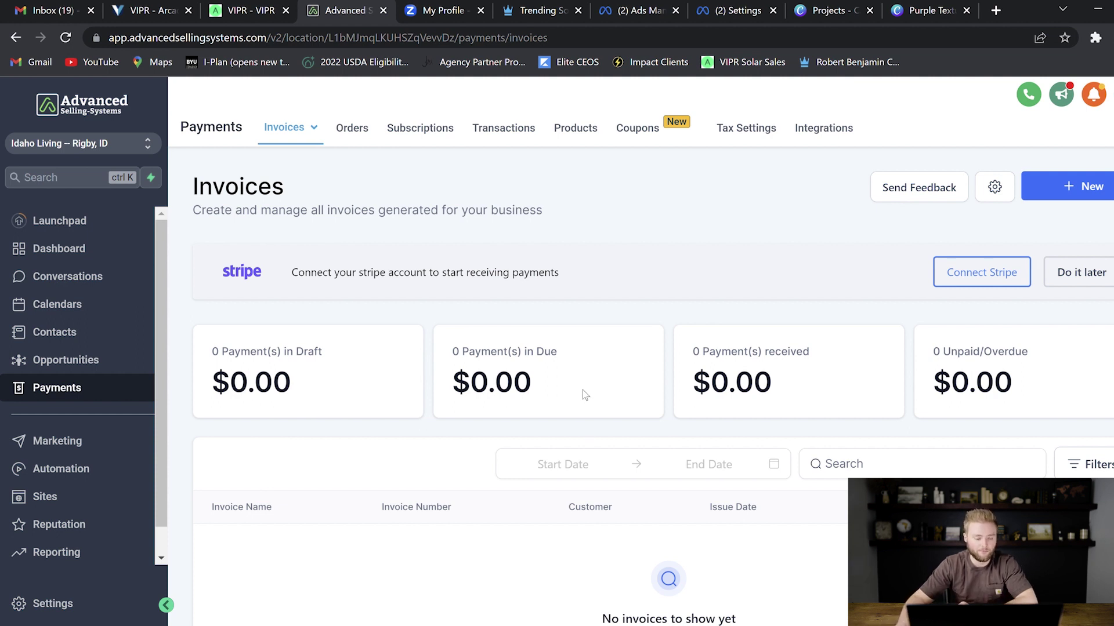
pyautogui.click(90, 441)
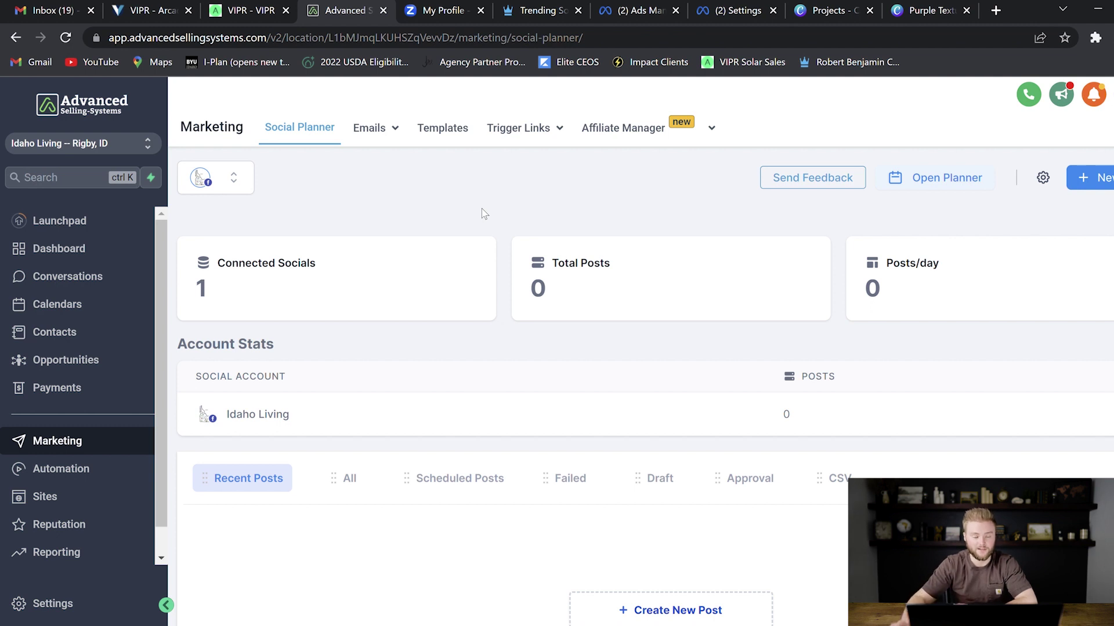
# Step: Review the email campaigns list and text message templates, then open the Automation workflows
pyautogui.click(374, 130)
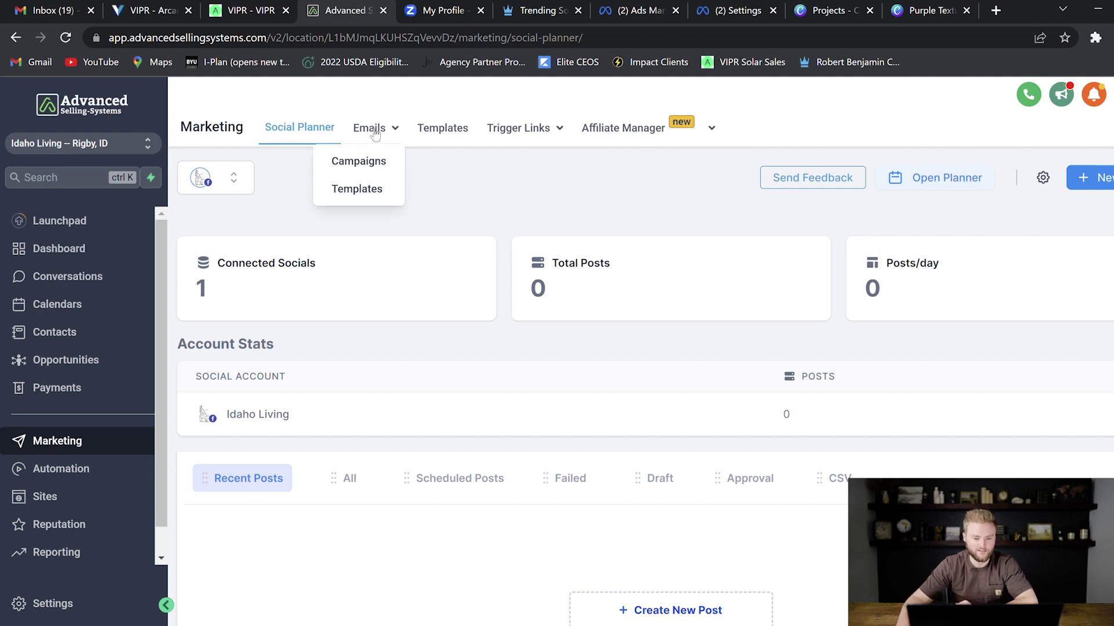
pyautogui.click(365, 161)
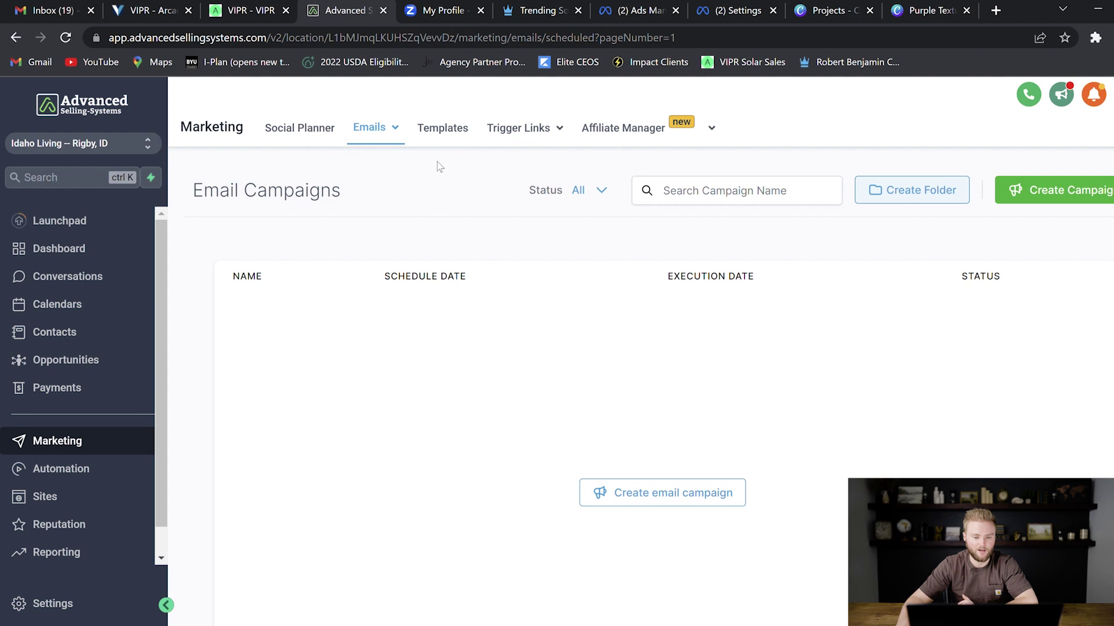
pyautogui.click(444, 131)
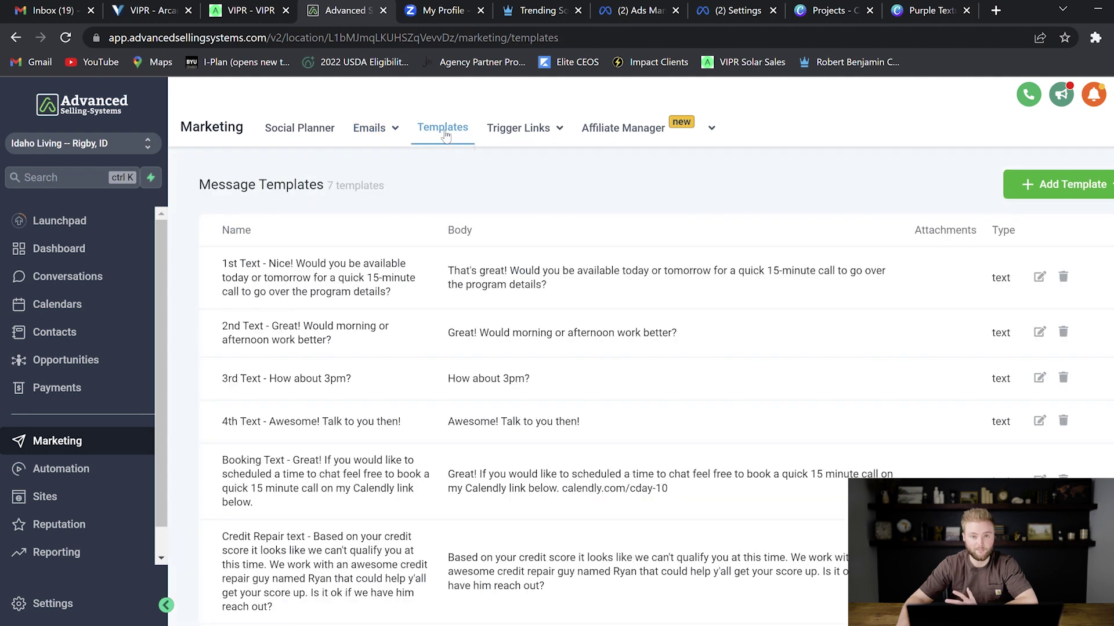
pyautogui.click(61, 468)
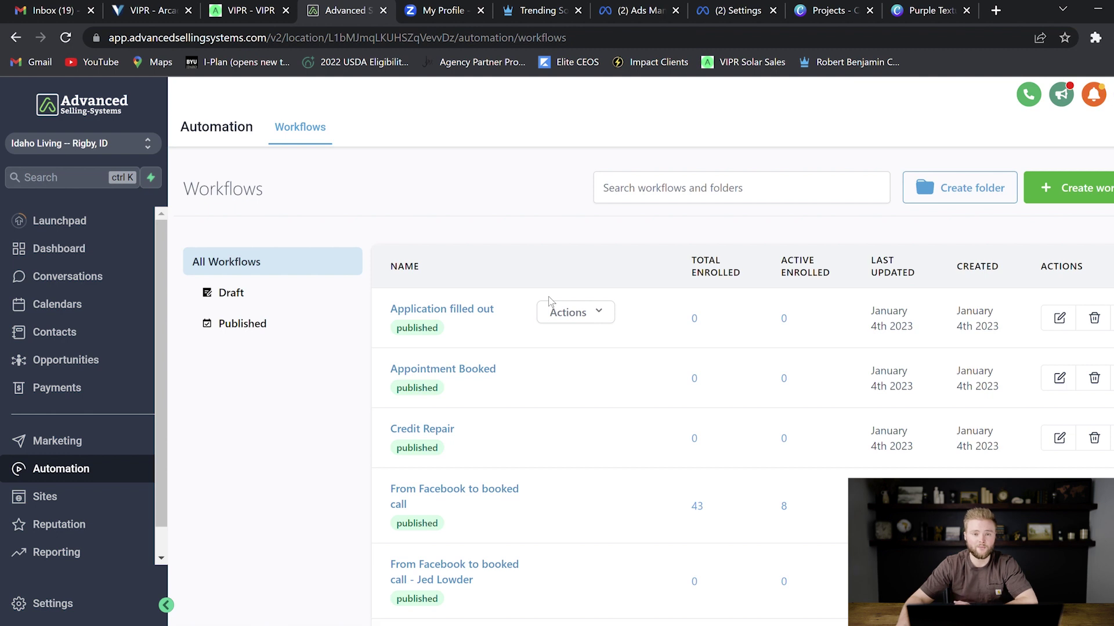
# Step: Scroll through the From Facebook to booked call workflow, then go to Sites funnels
pyautogui.click(448, 492)
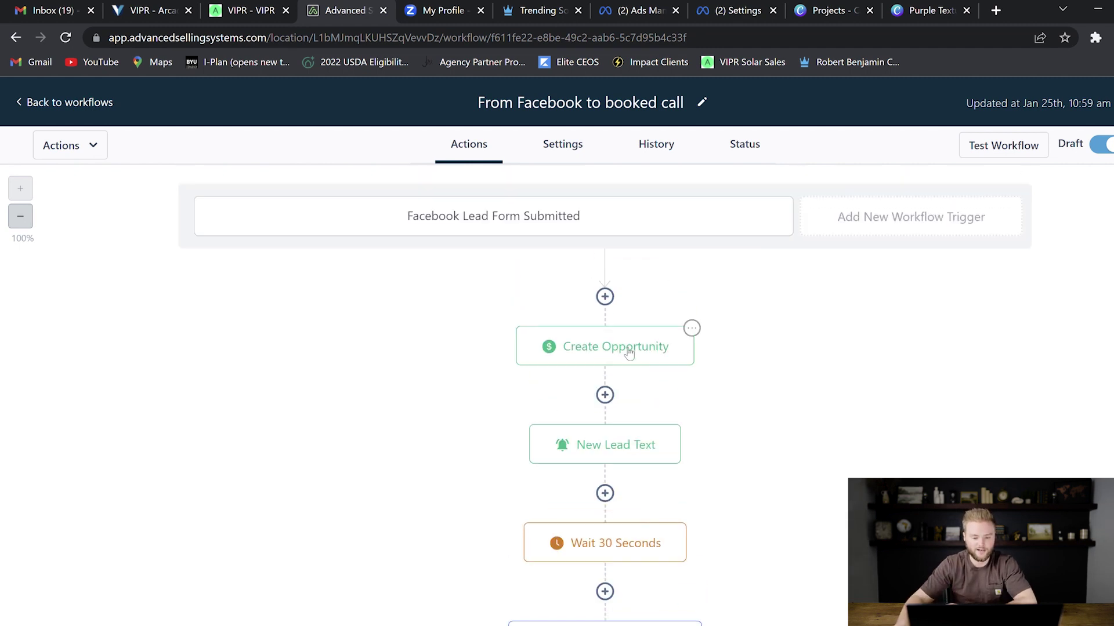
pyautogui.scroll(-3, 725, 313)
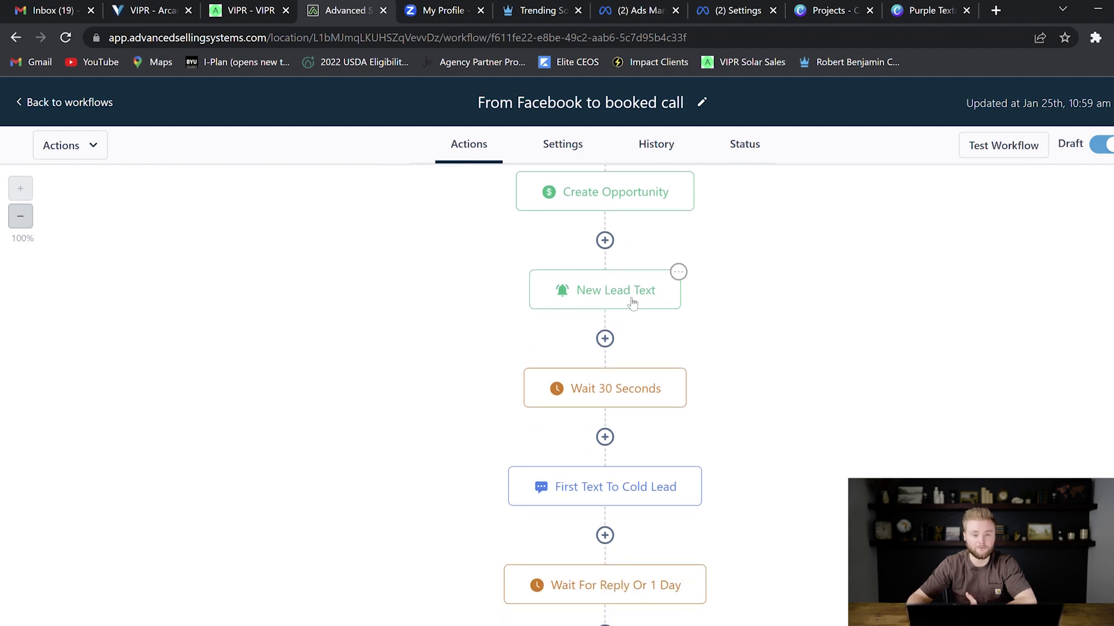
pyautogui.scroll(-1, 629, 303)
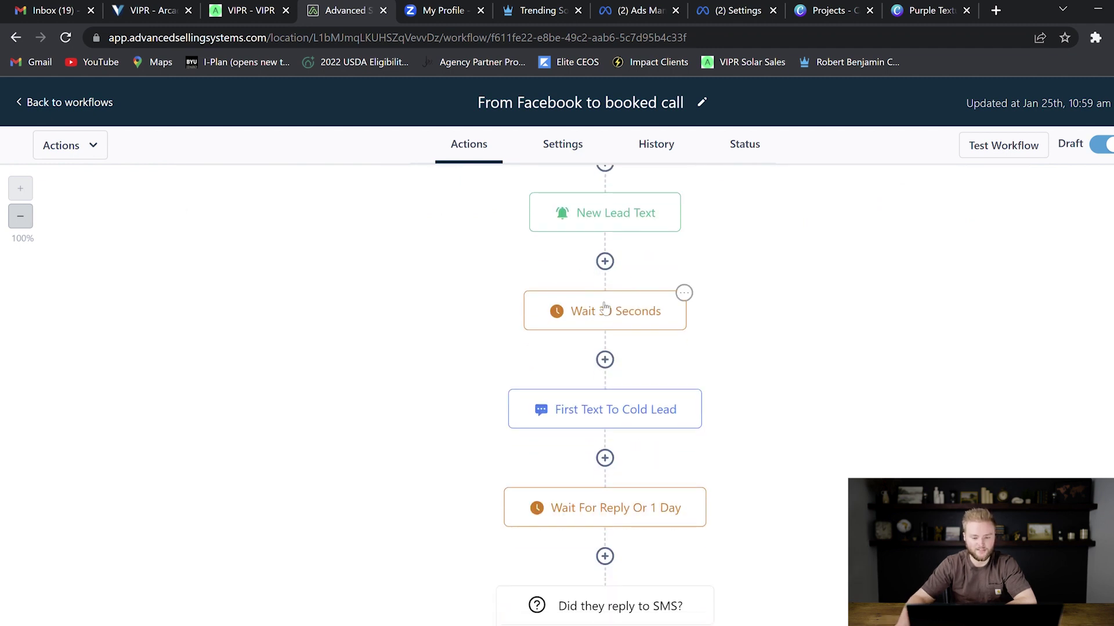
pyautogui.scroll(-1, 606, 305)
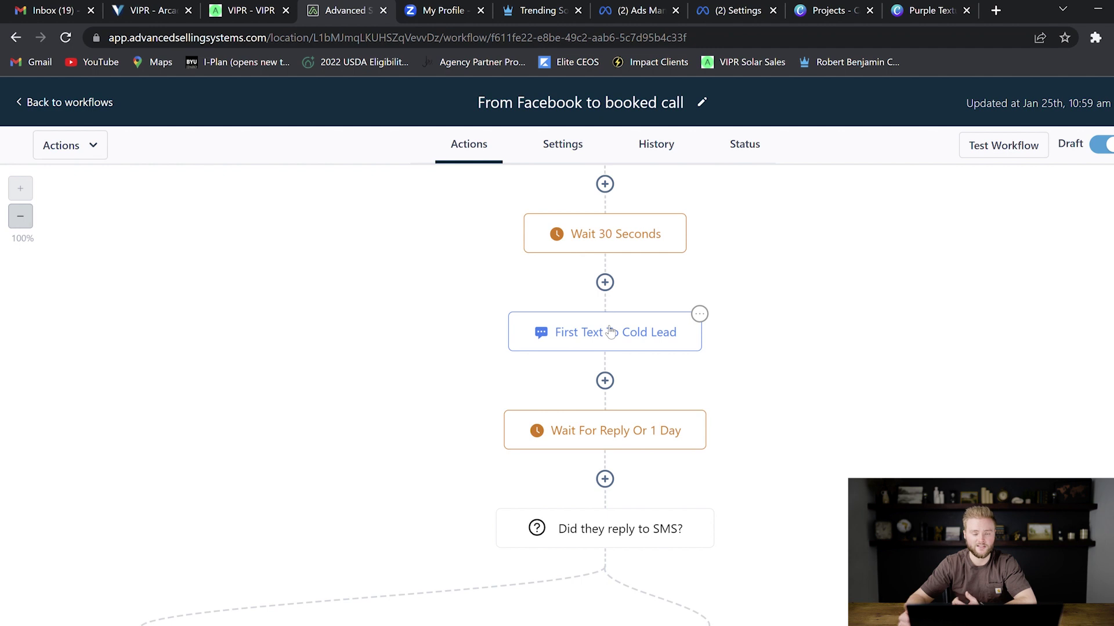
pyautogui.scroll(-3, 612, 332)
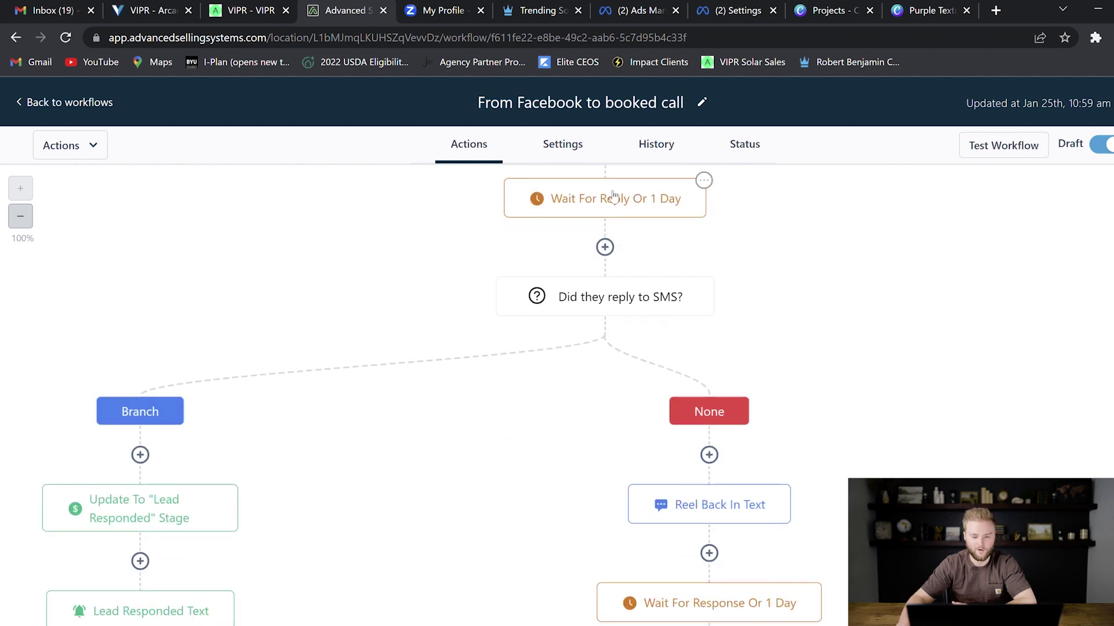
pyautogui.scroll(-3, 714, 371)
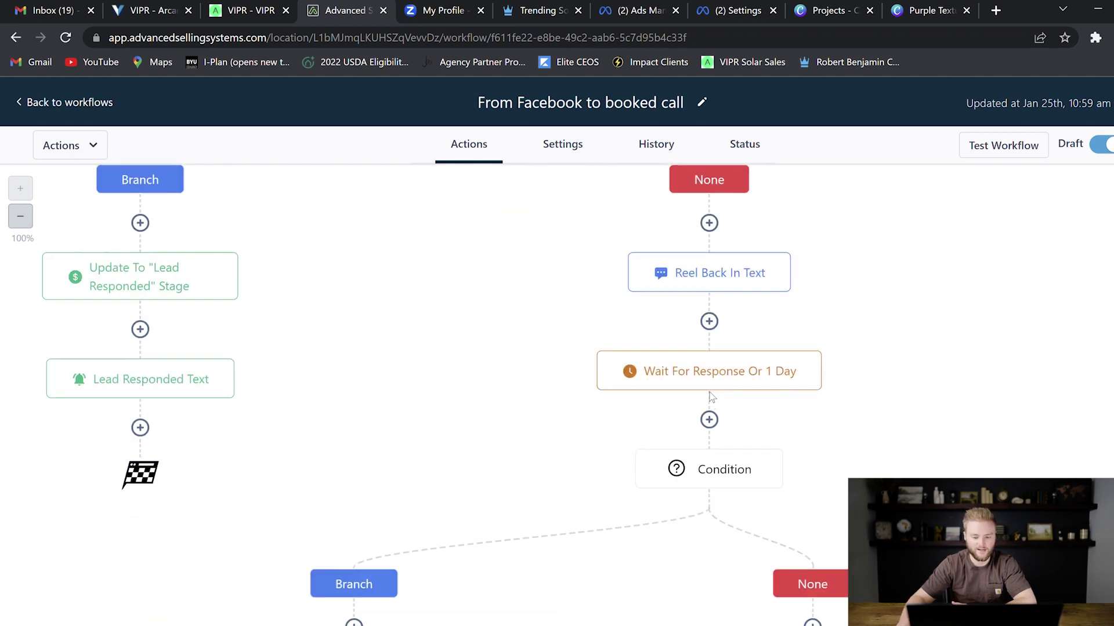
pyautogui.scroll(-1, 711, 397)
pyautogui.scroll(-3, 725, 226)
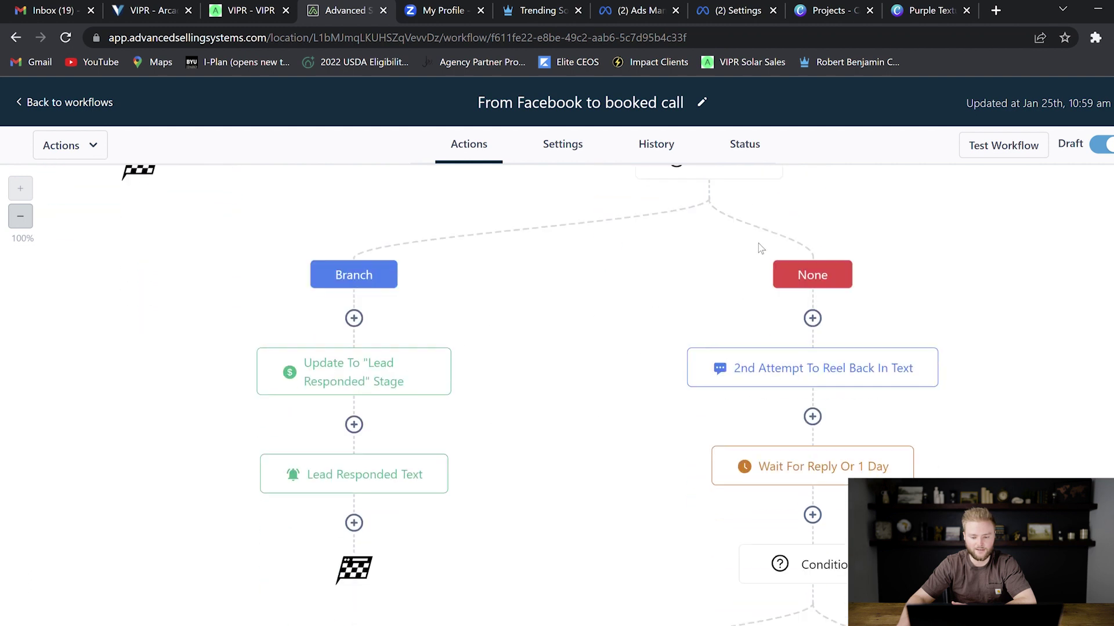
pyautogui.scroll(-6, 761, 248)
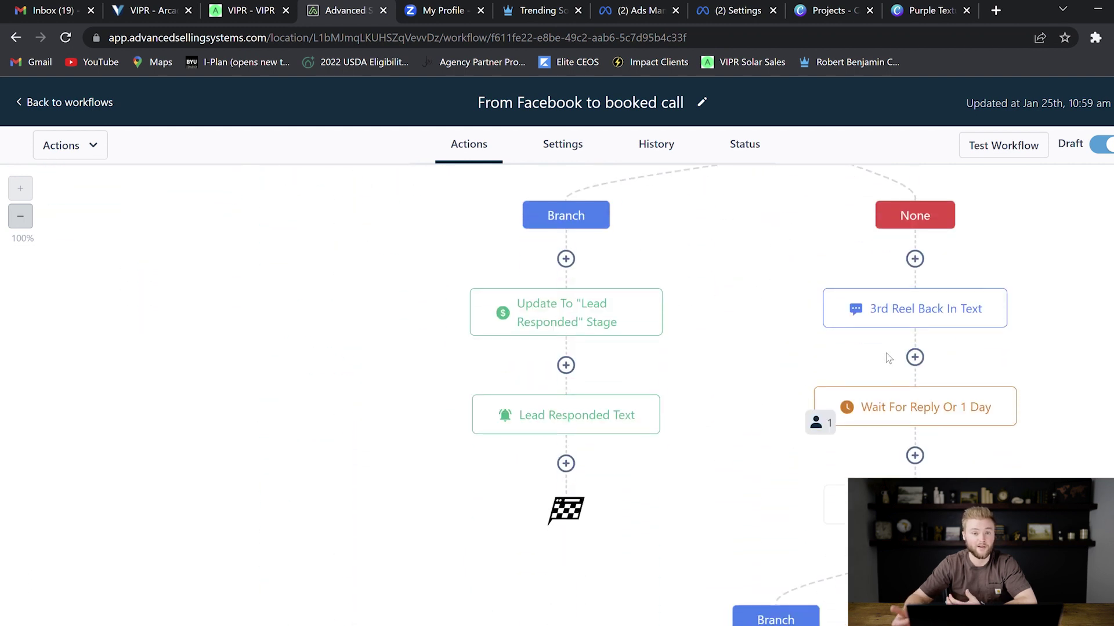
pyautogui.scroll(12, 774, 308)
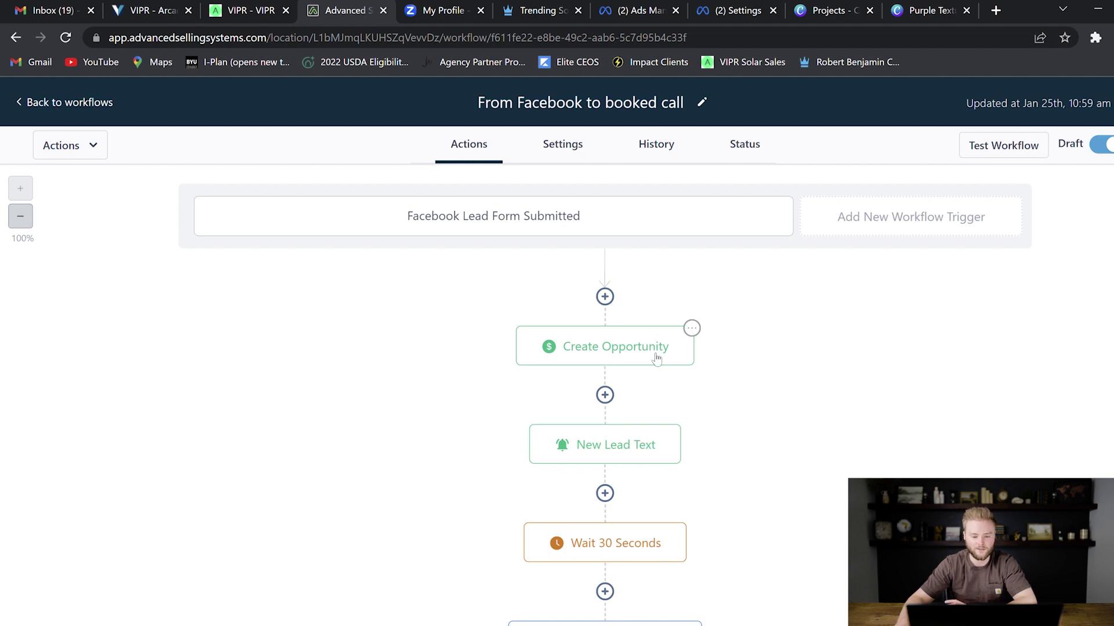
pyautogui.scroll(-2, 643, 331)
pyautogui.scroll(-4, 638, 309)
pyautogui.scroll(6, 774, 387)
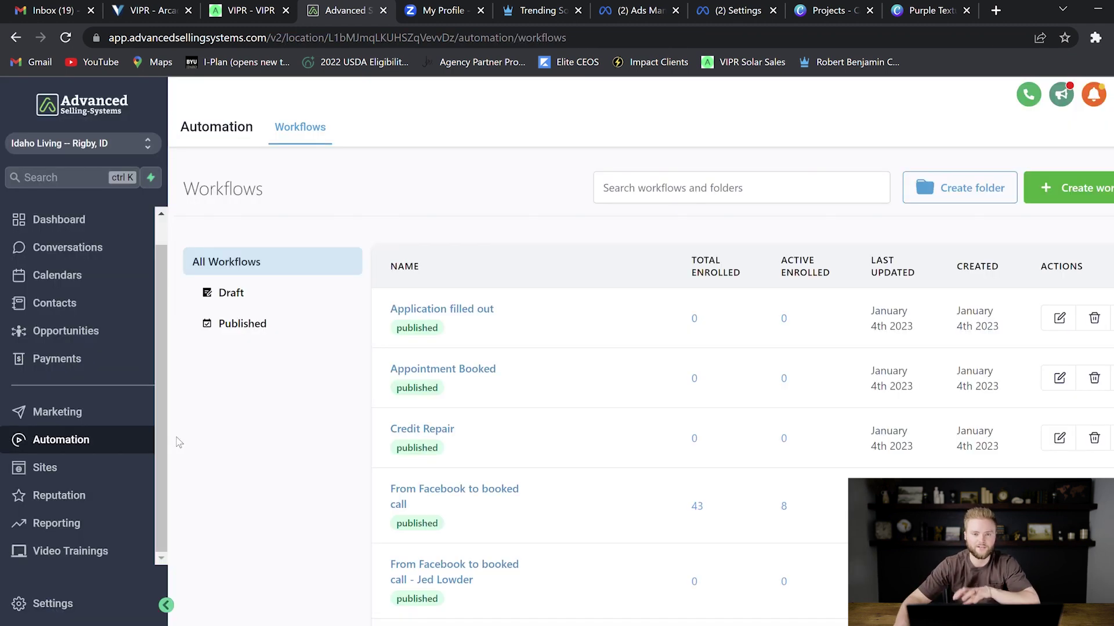
pyautogui.click(60, 467)
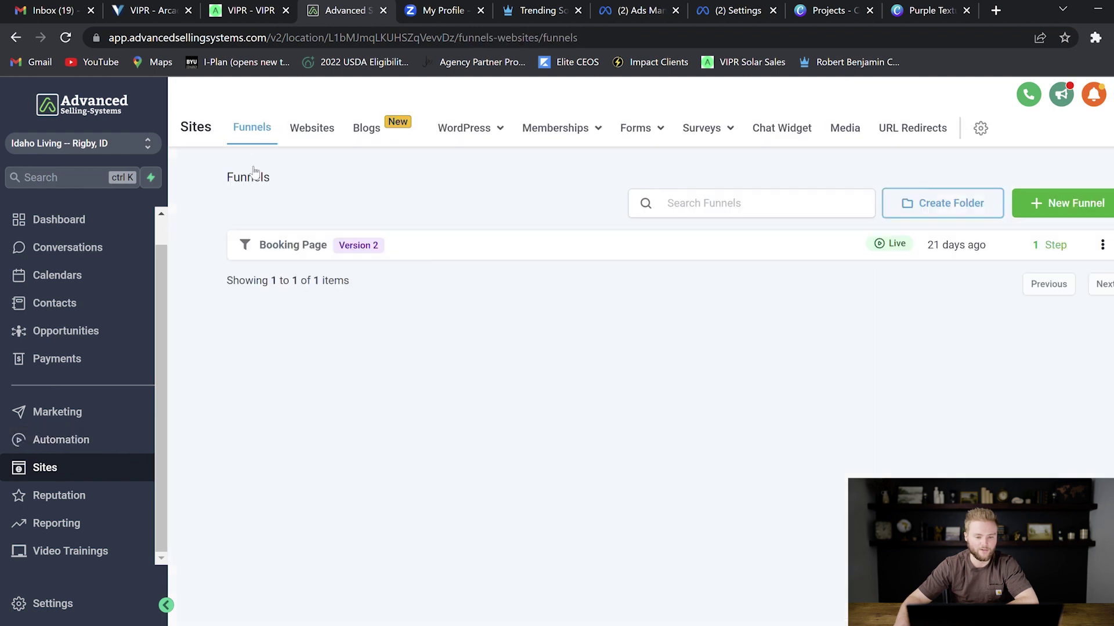
# Step: Start a New Website from the Websites tab and scroll through the template library
pyautogui.click(313, 131)
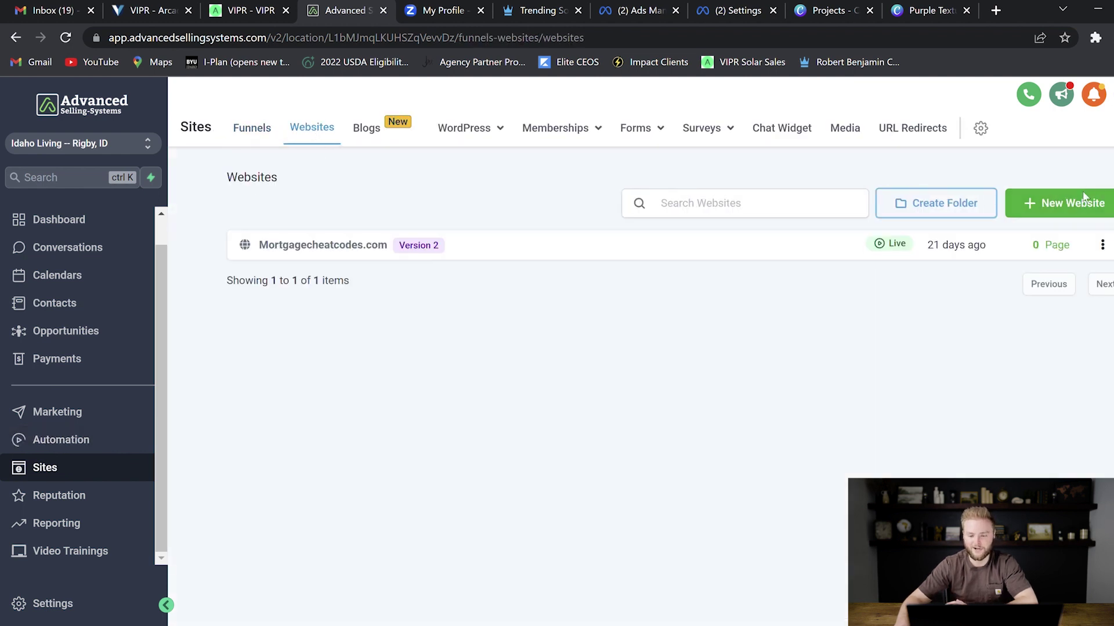
pyautogui.click(1032, 203)
pyautogui.click(522, 238)
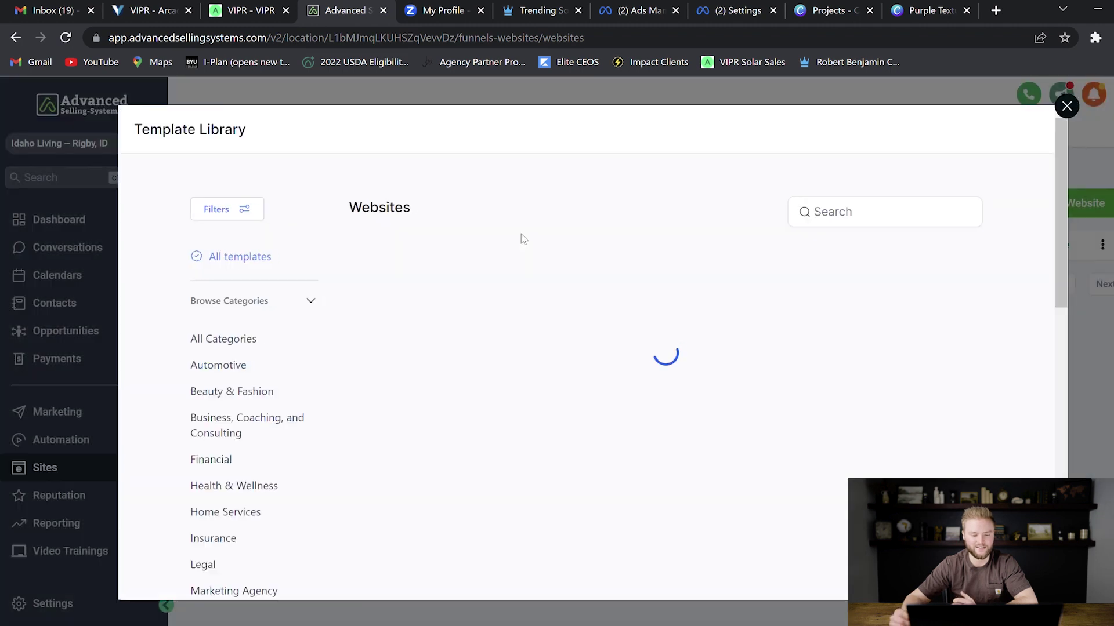
pyautogui.scroll(-5, 500, 226)
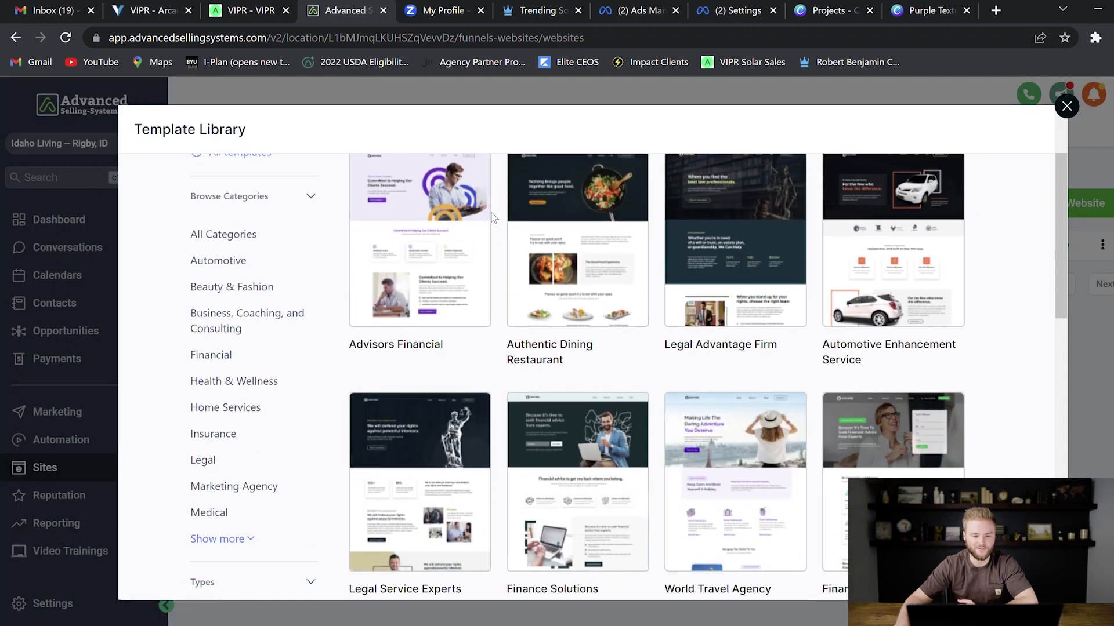
pyautogui.scroll(-1, 500, 210)
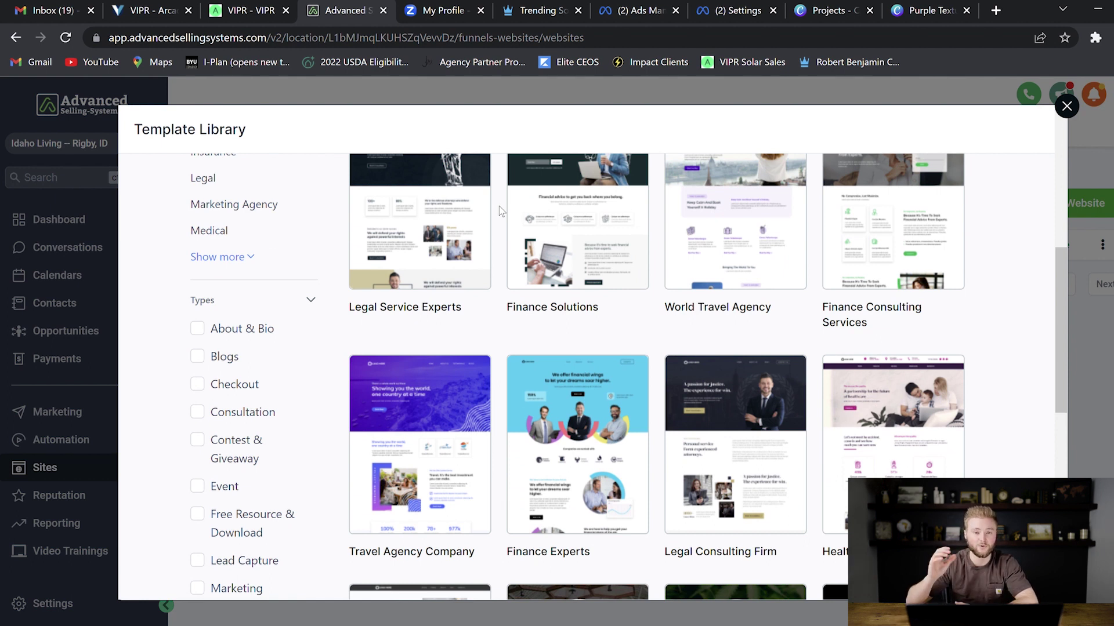
pyautogui.scroll(1, 500, 210)
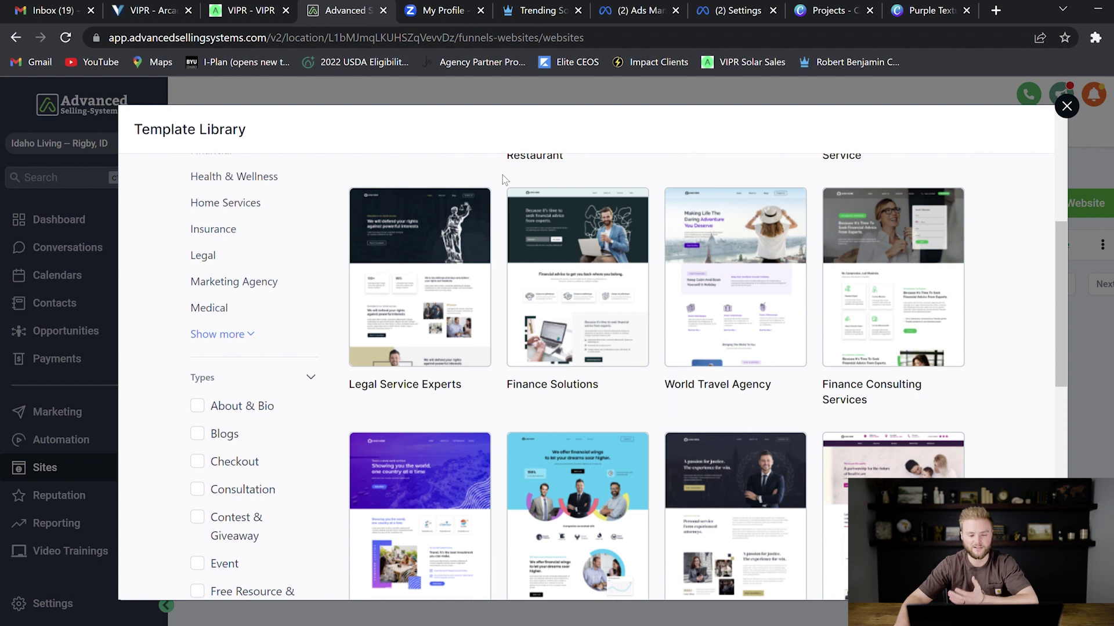
pyautogui.scroll(-2, 500, 184)
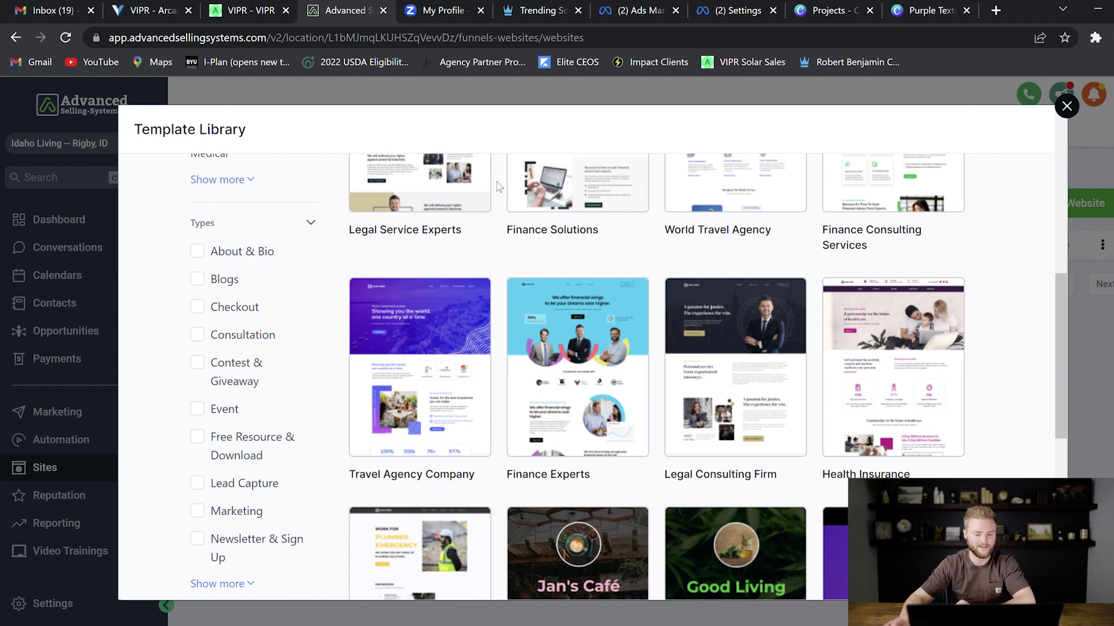
# Step: Add the Finance Experts template as a new website, accepting its image-rights terms
pyautogui.click(573, 306)
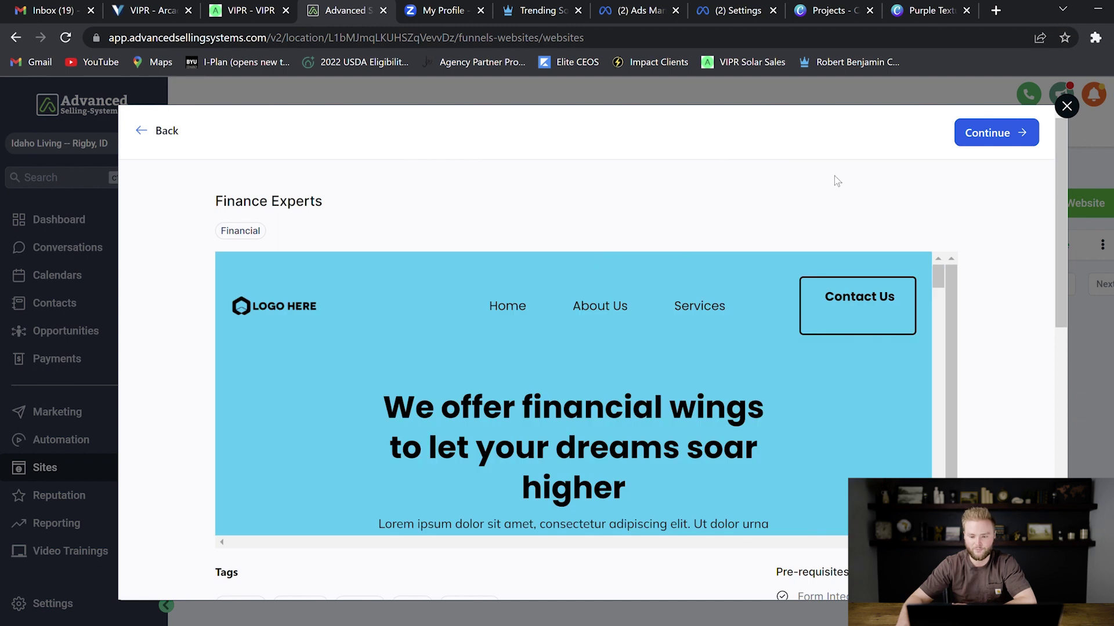
pyautogui.click(1003, 136)
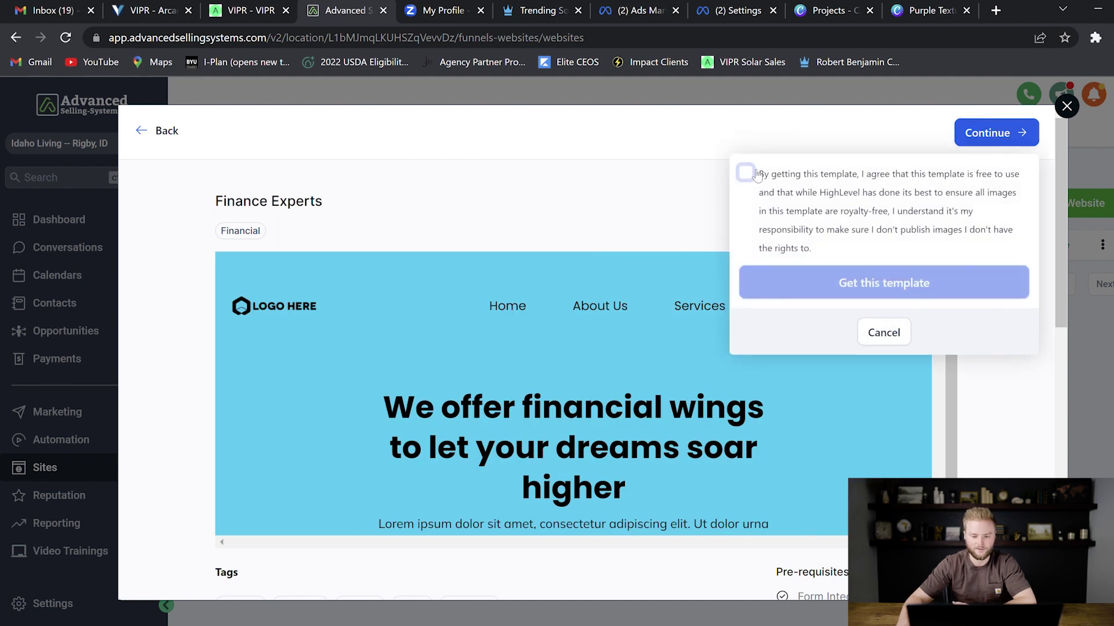
pyautogui.click(757, 175)
pyautogui.click(890, 281)
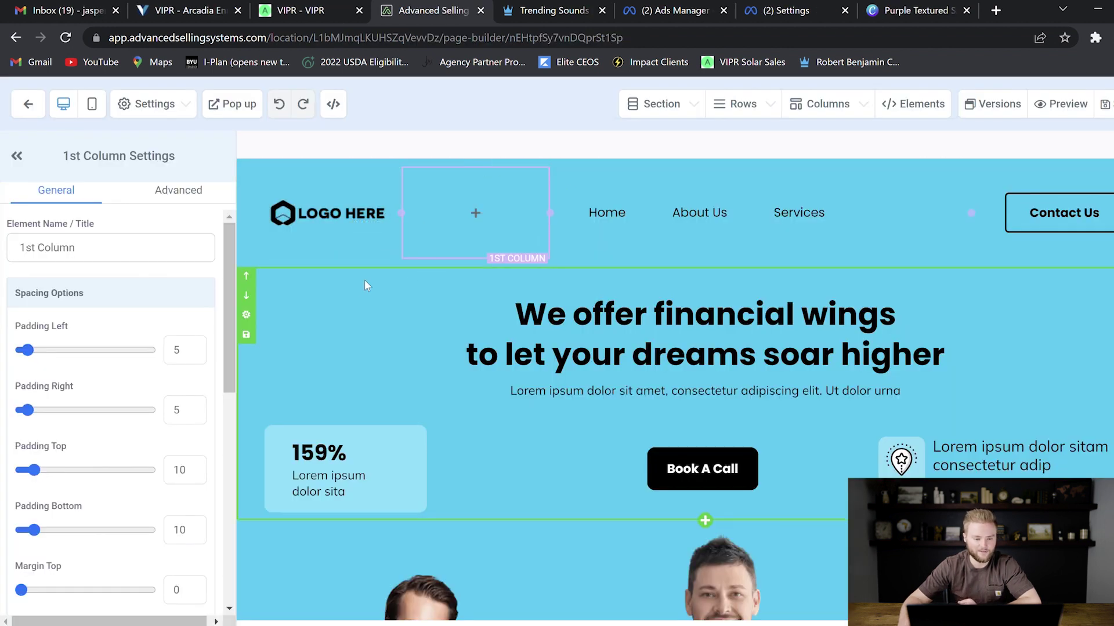
# Step: Inspect the template's feature text and team photo in the page builder
pyautogui.scroll(-4, 505, 308)
pyautogui.scroll(1, 986, 324)
pyautogui.tripleClick(1000, 316)
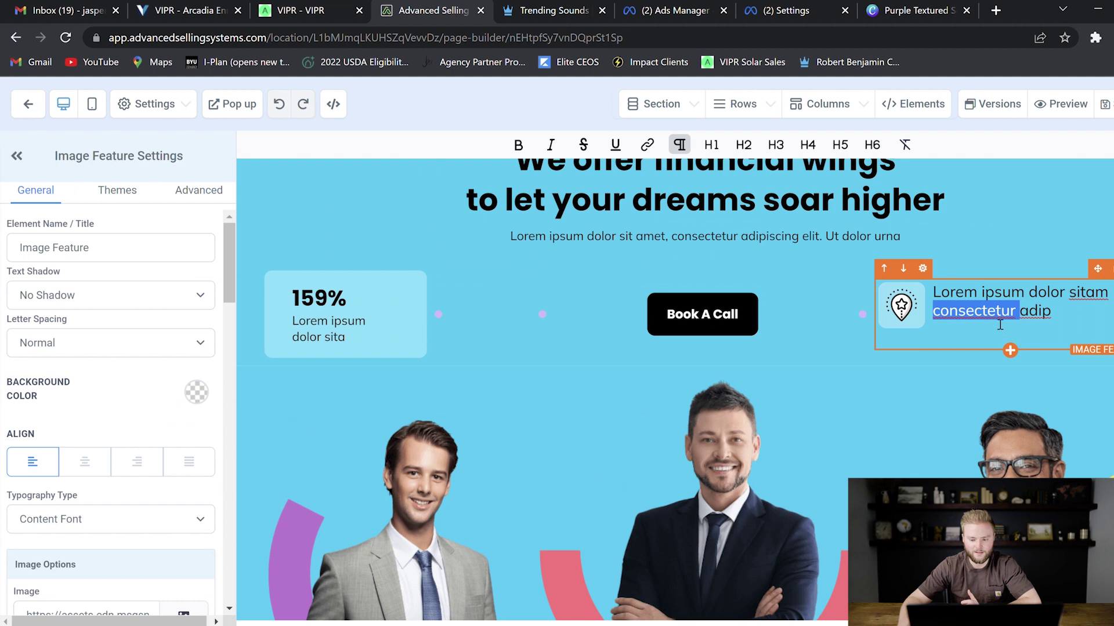
pyautogui.scroll(-3, 754, 316)
pyautogui.click(698, 346)
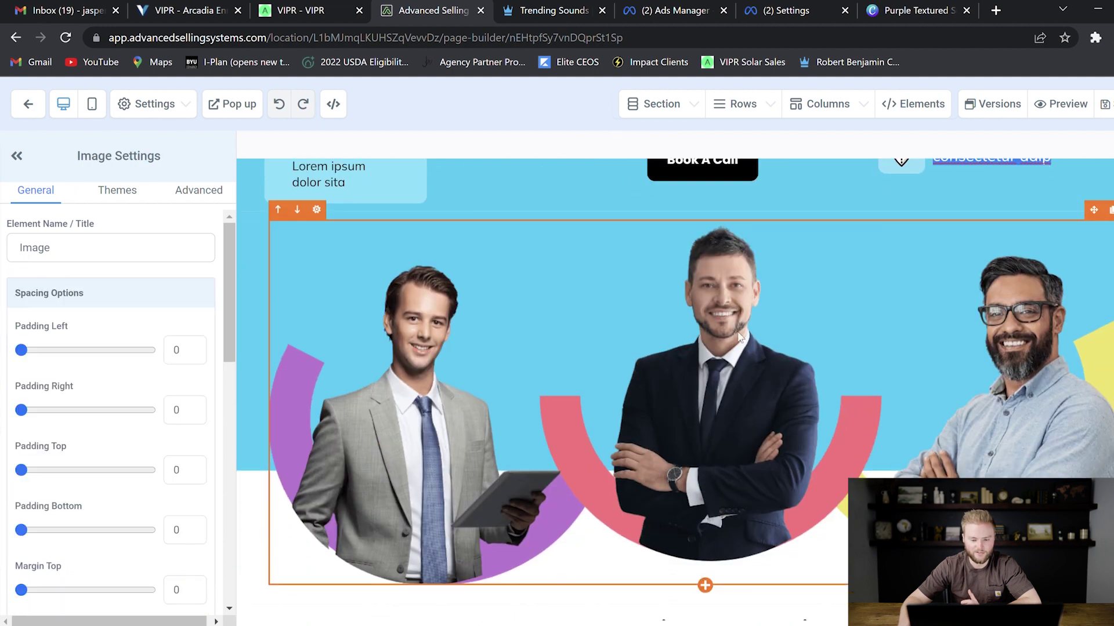
pyautogui.scroll(-5, 697, 342)
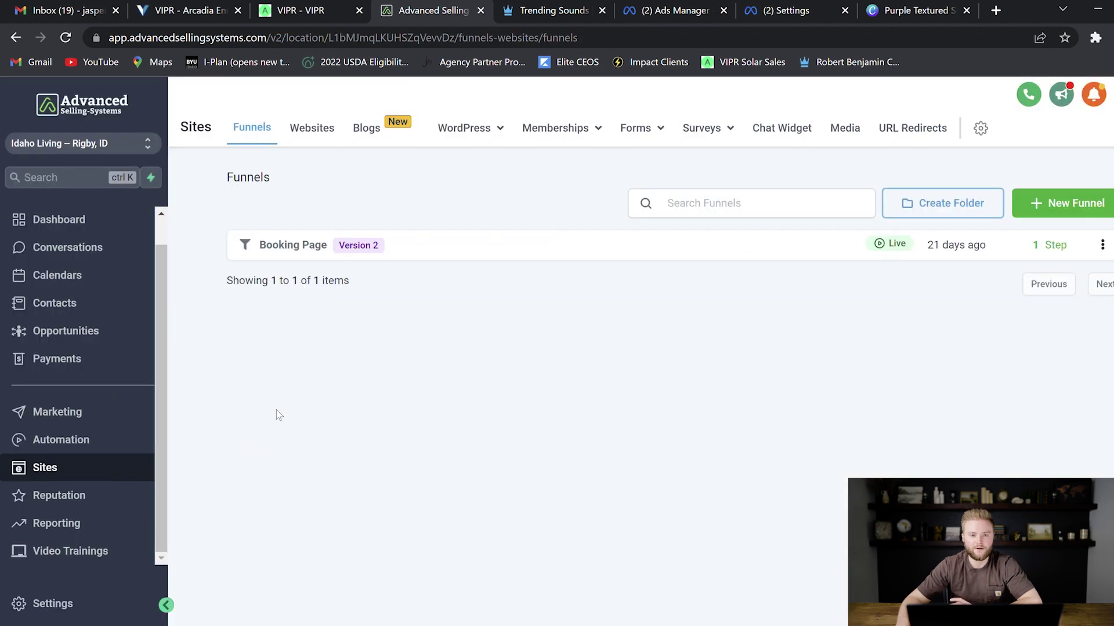
# Step: View Reputation review requests, cancel a Send Review Request form, and return to Overview
pyautogui.click(81, 500)
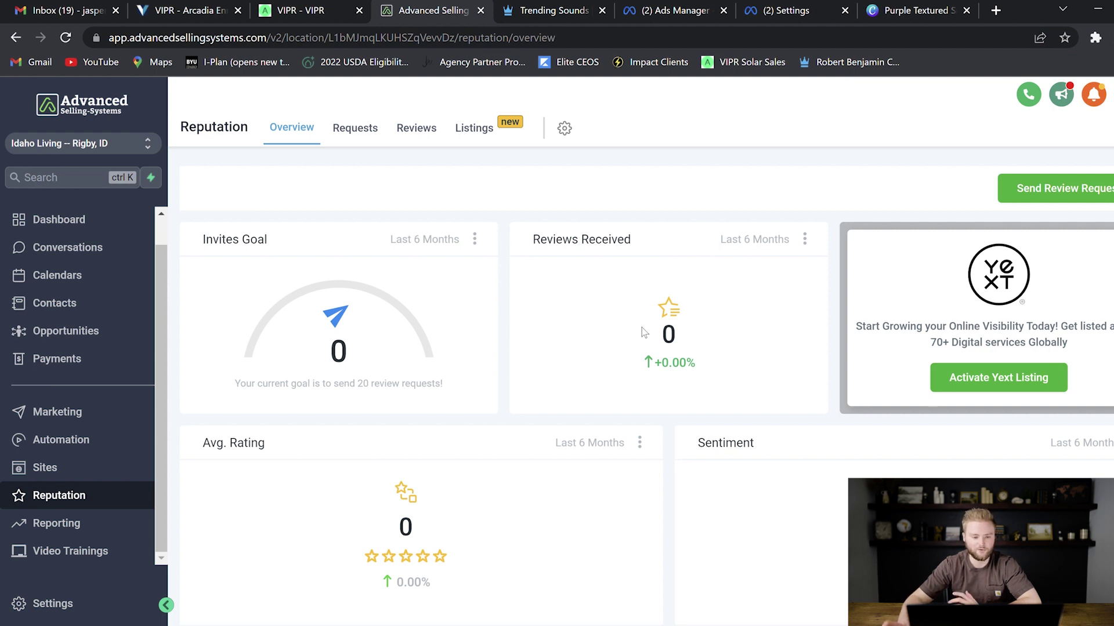
pyautogui.click(359, 132)
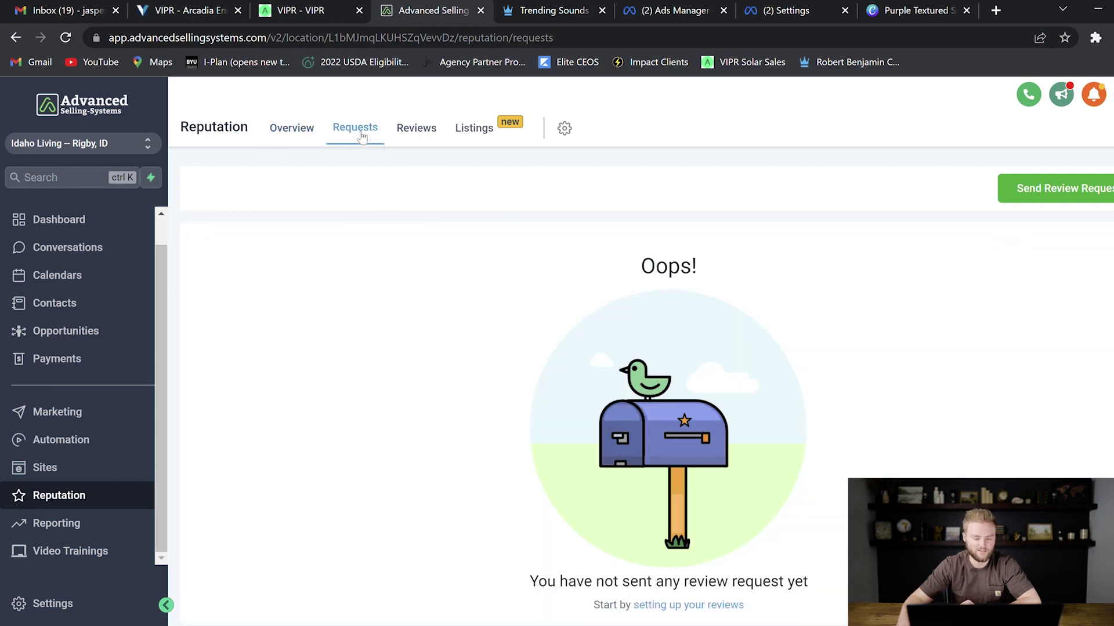
pyautogui.click(1044, 189)
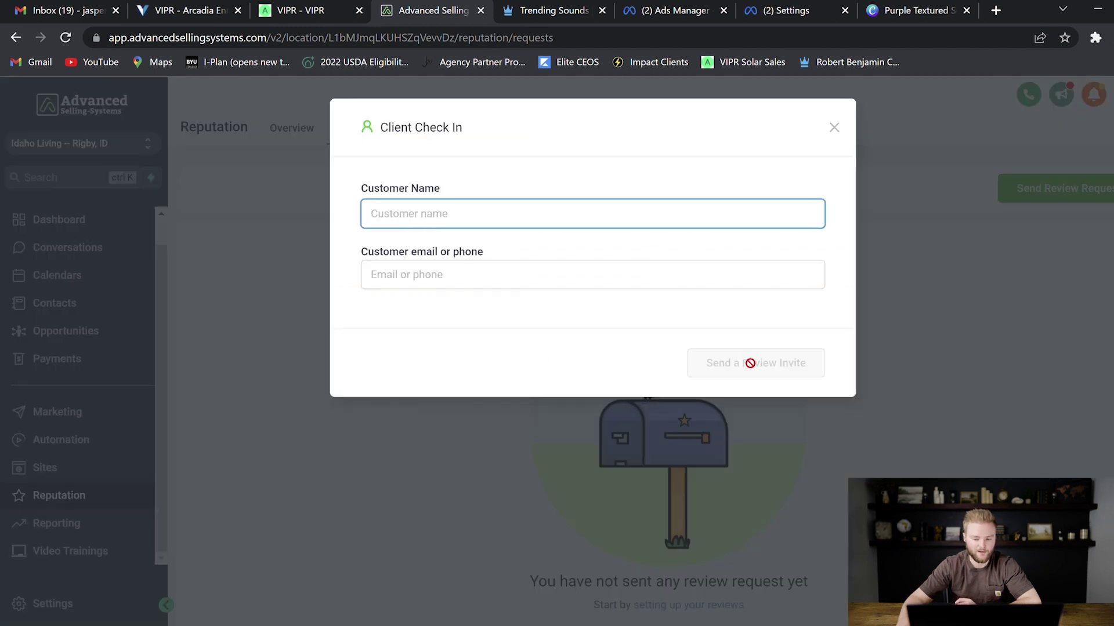
pyautogui.click(834, 127)
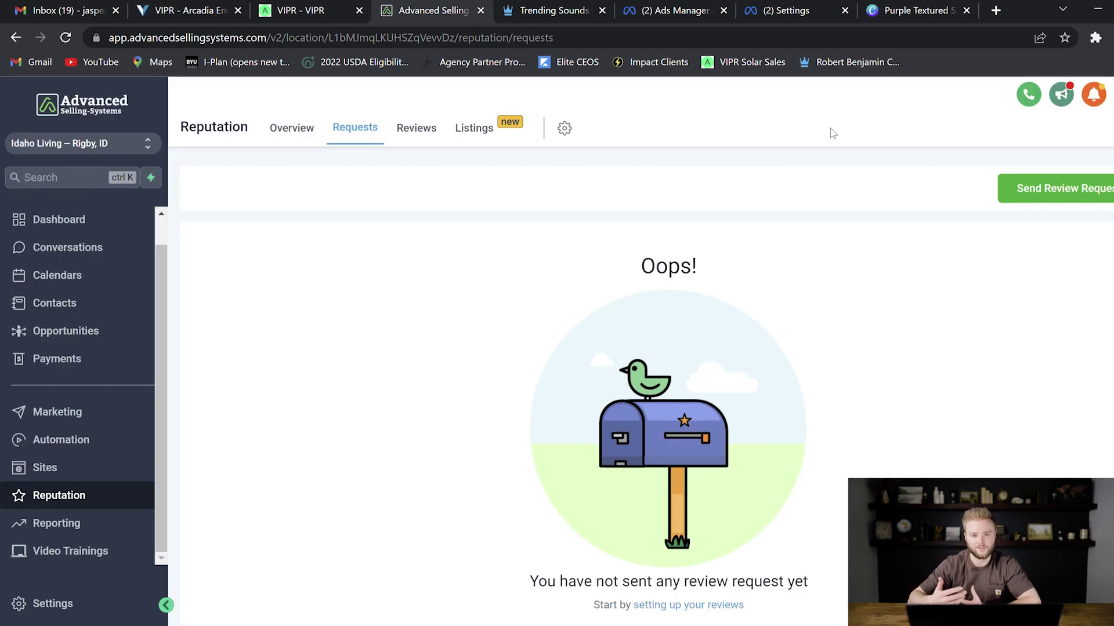
pyautogui.click(292, 128)
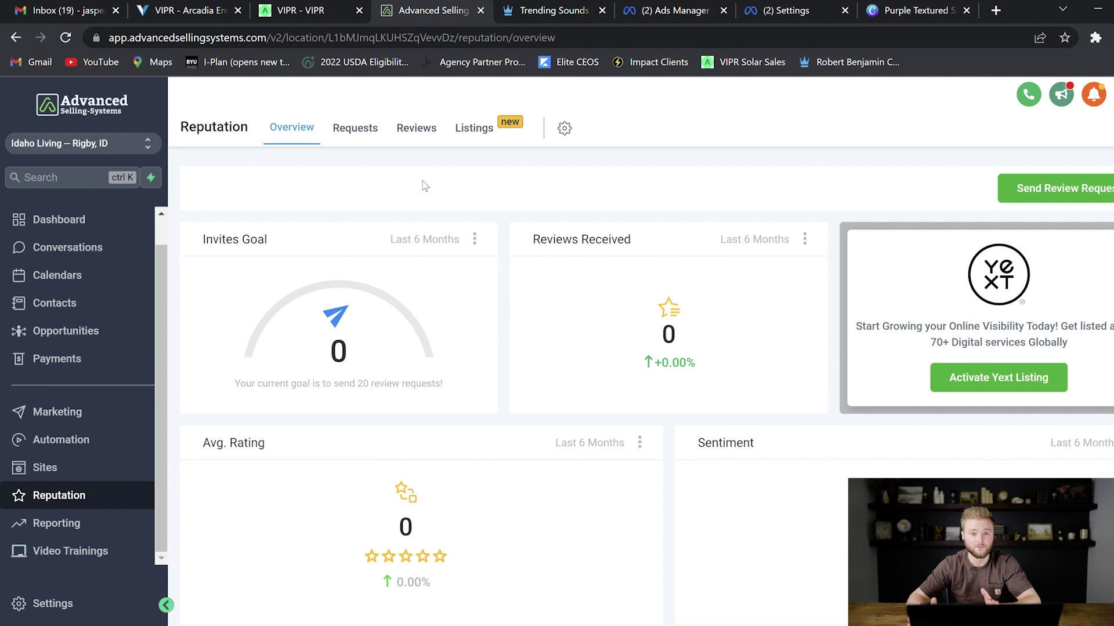
pyautogui.click(58, 524)
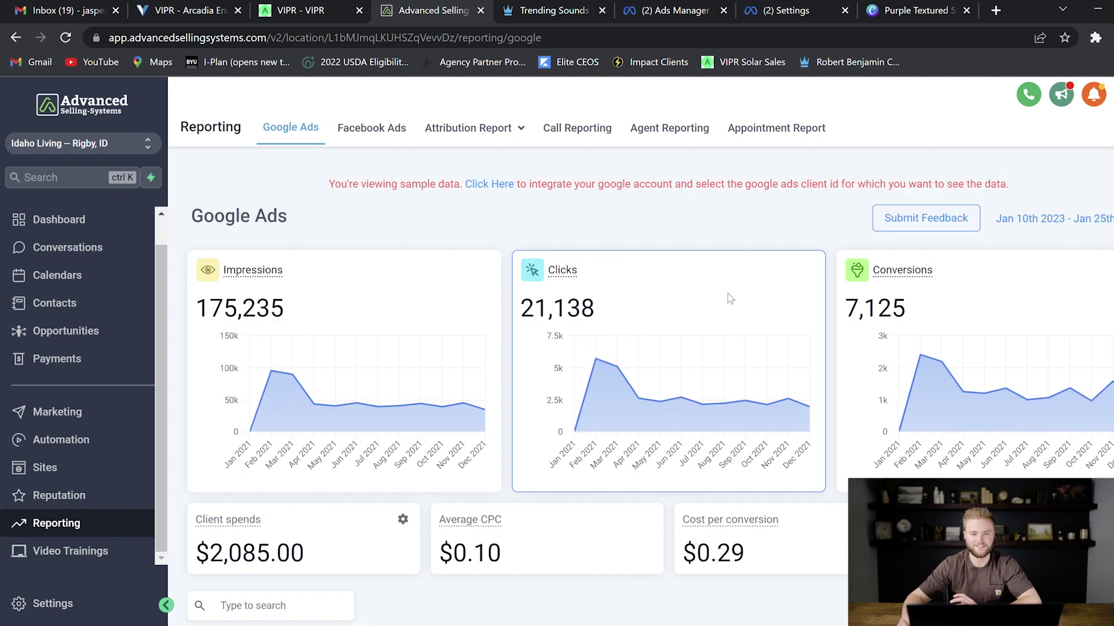
# Step: Scroll the Google Ads report down to its campaign table, then return to the Dashboard
pyautogui.scroll(-5, 730, 299)
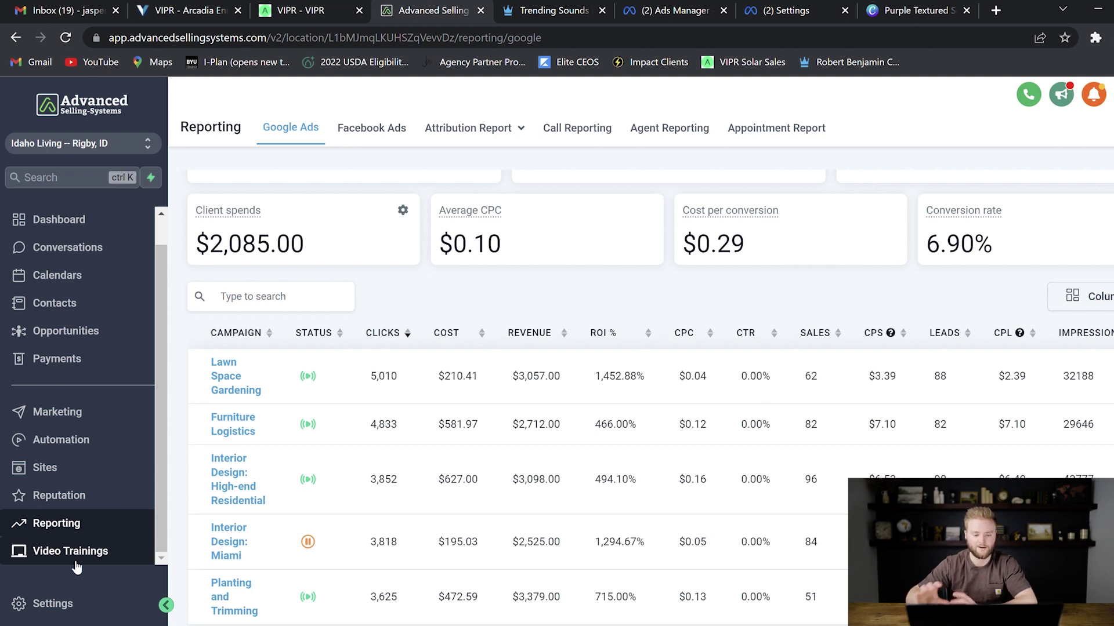
pyautogui.click(59, 219)
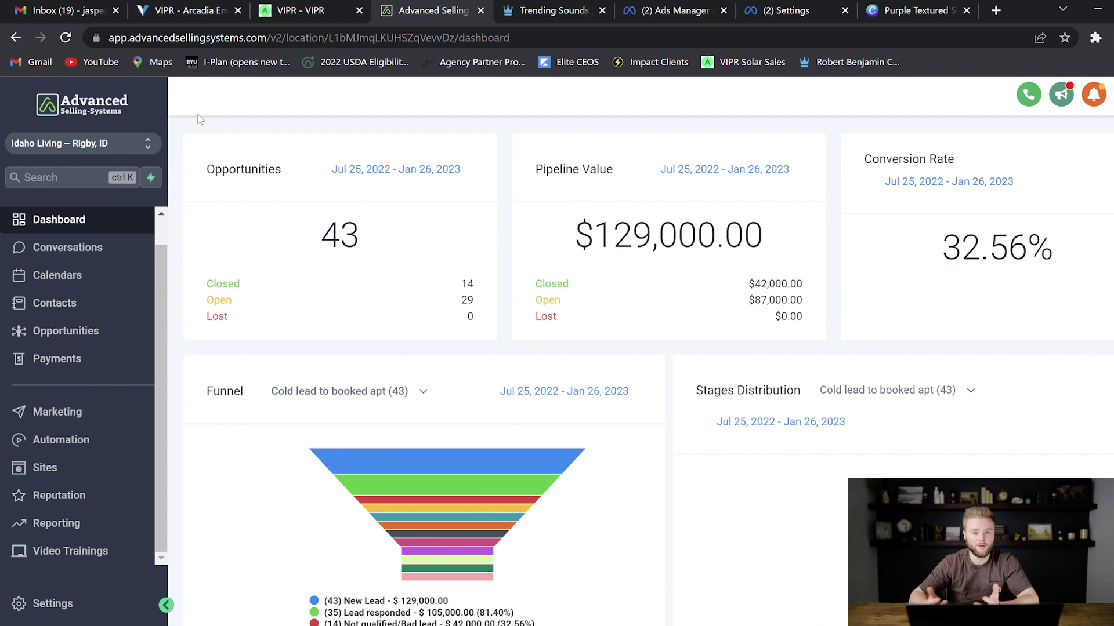